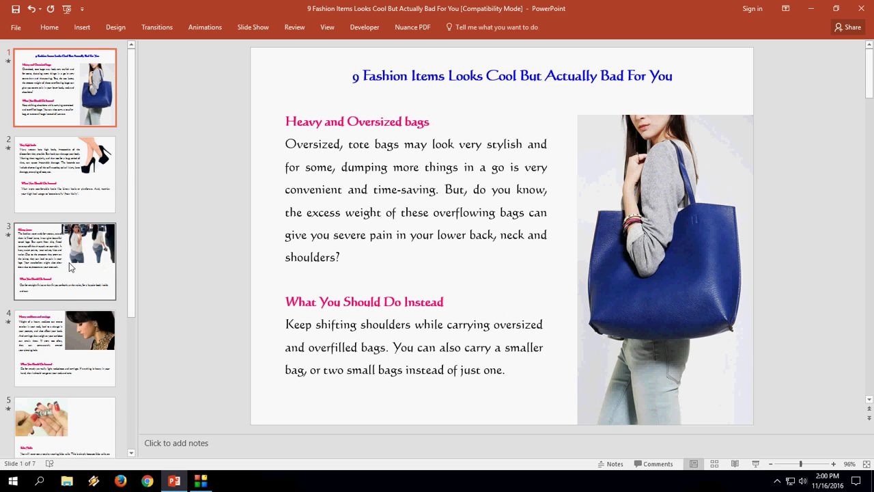
Browse the slides, including slide 5 Fake Nails, and return to slide 1.
scroll(76, 273, "down", 2)
left_click(88, 297)
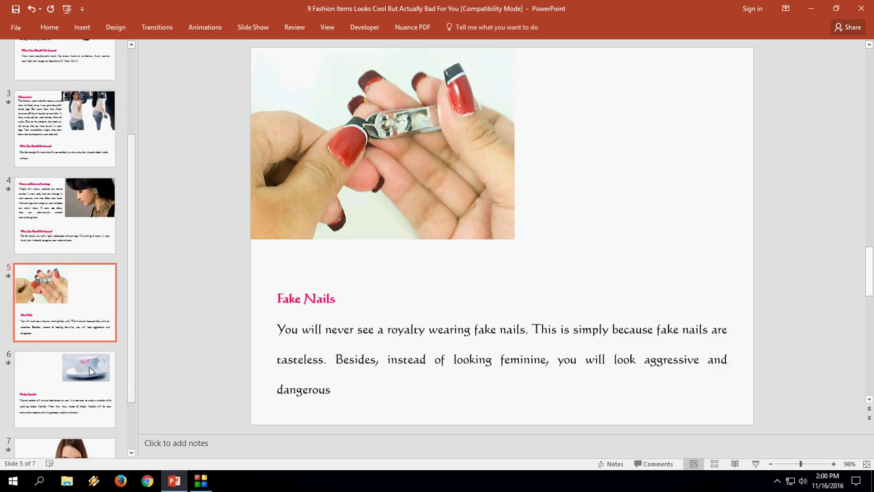
scroll(89, 371, "down", 1)
scroll(90, 364, "up", 3)
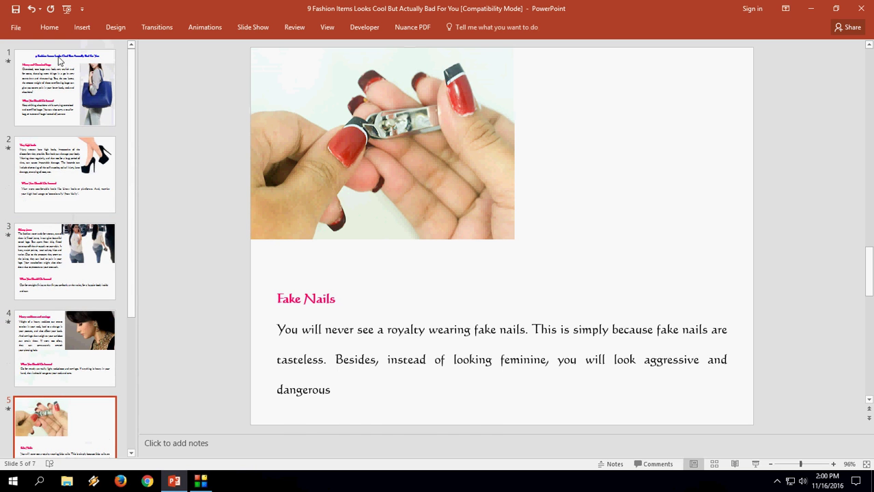
left_click(59, 63)
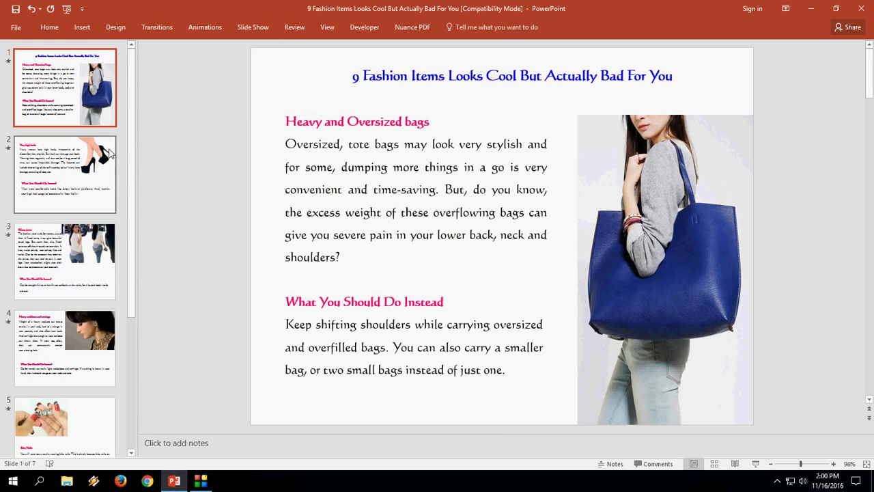
left_click(93, 172)
left_click(74, 247)
left_click(68, 174)
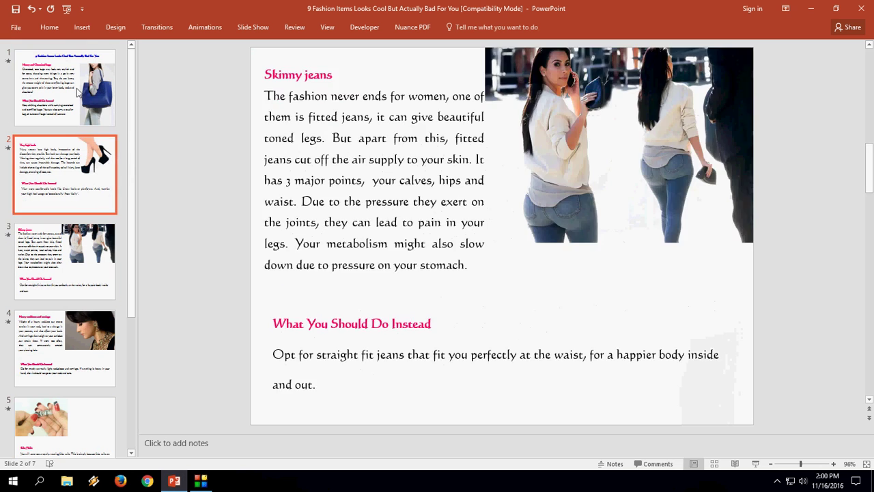
left_click(68, 87)
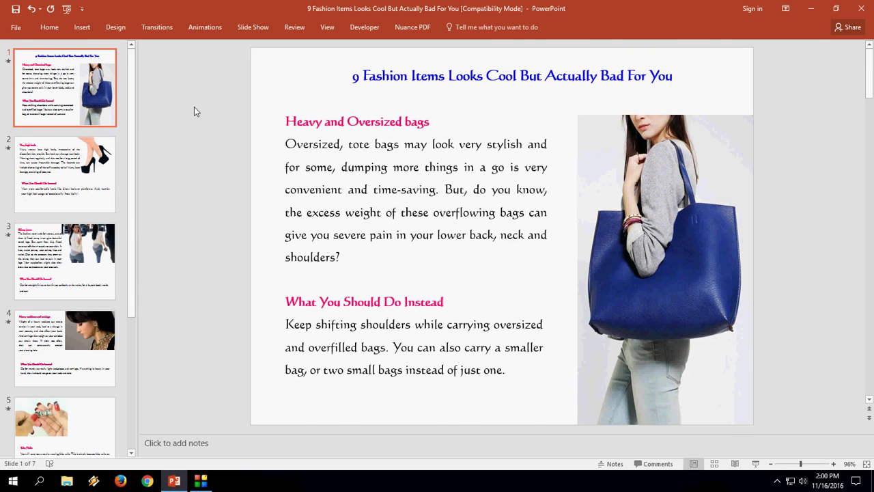
left_click(89, 162)
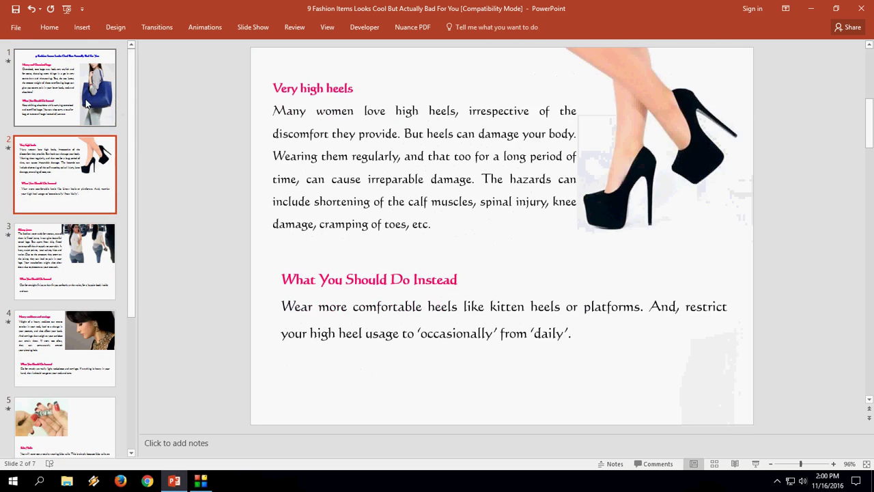
left_click(87, 108)
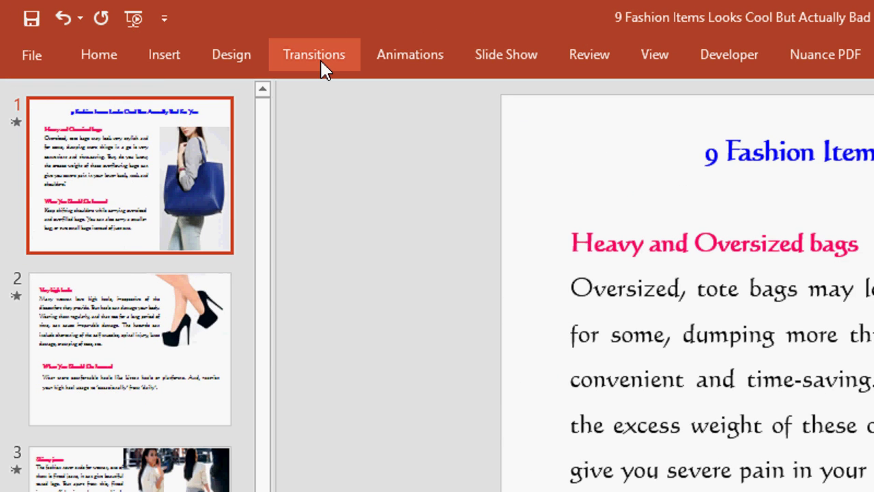
Set slide 1's transition sound to the Ever_Felt_pt_2 audio file from the music folder.
left_click(323, 62)
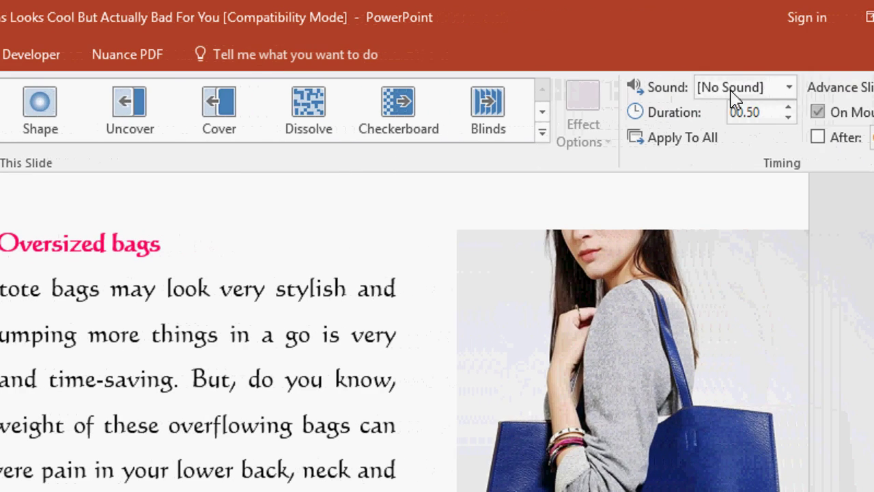
left_click(784, 89)
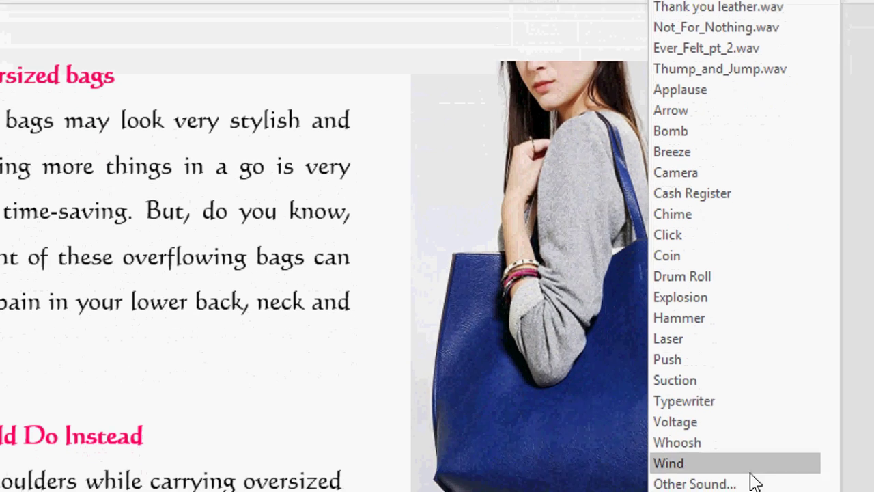
left_click(745, 421)
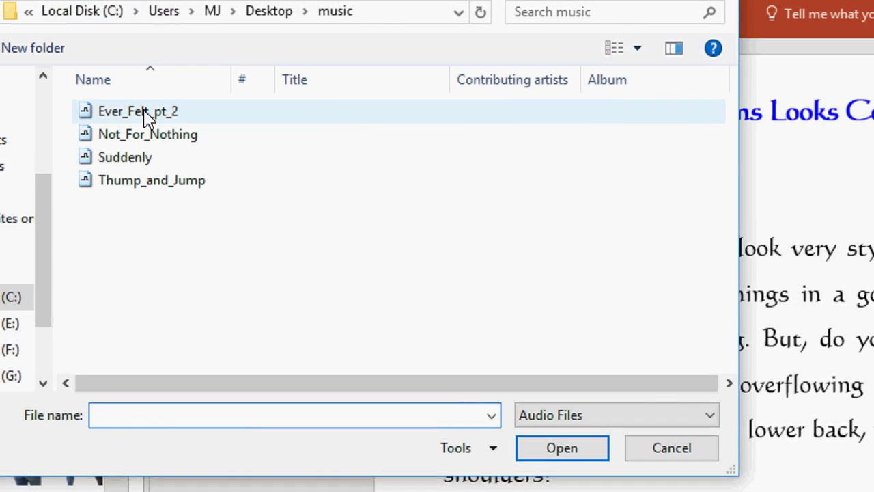
left_click(146, 115)
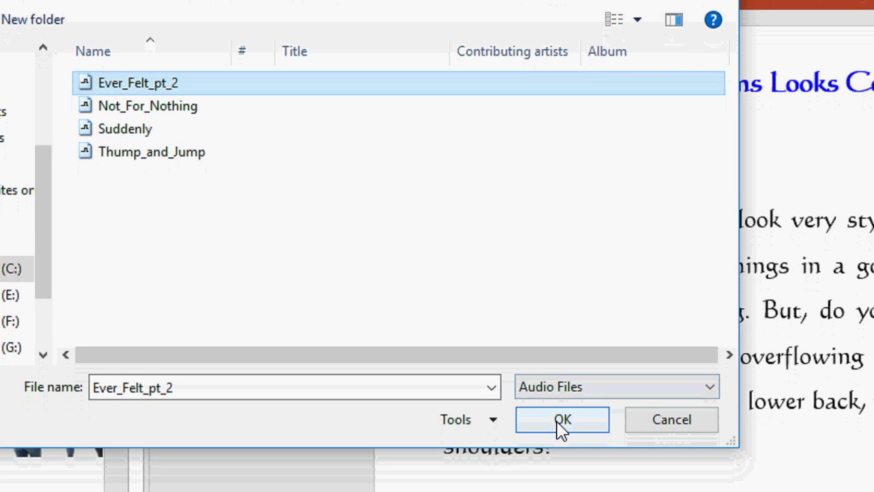
left_click(562, 422)
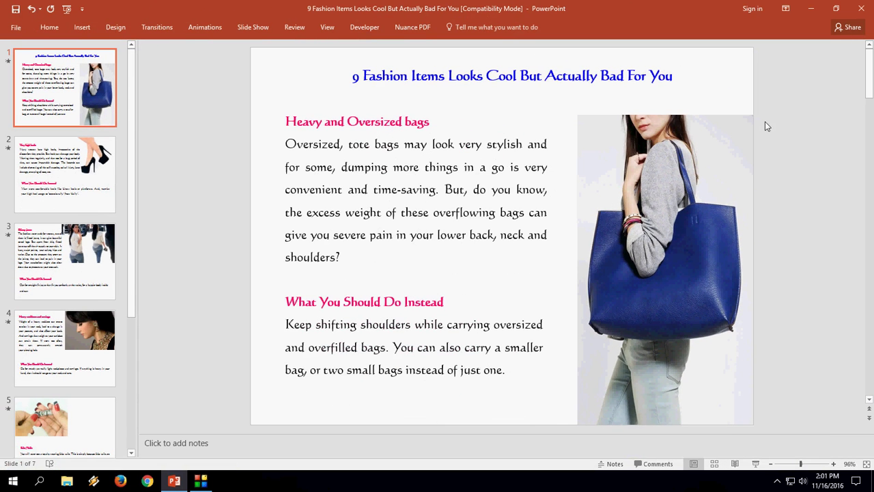
left_click(756, 464)
left_click(54, 183)
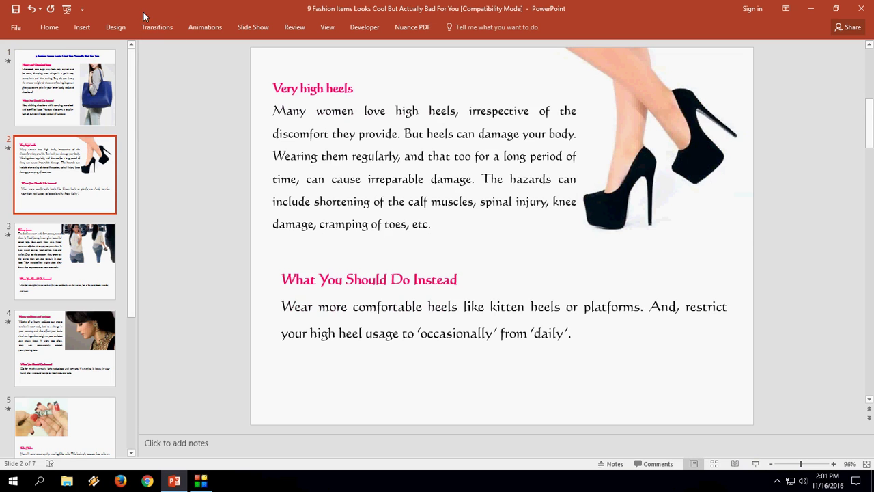
left_click(73, 82)
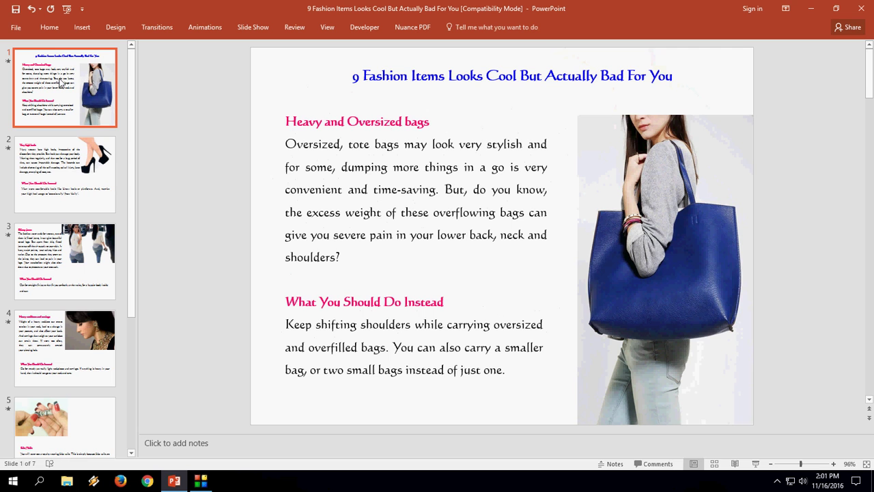
left_click(157, 28)
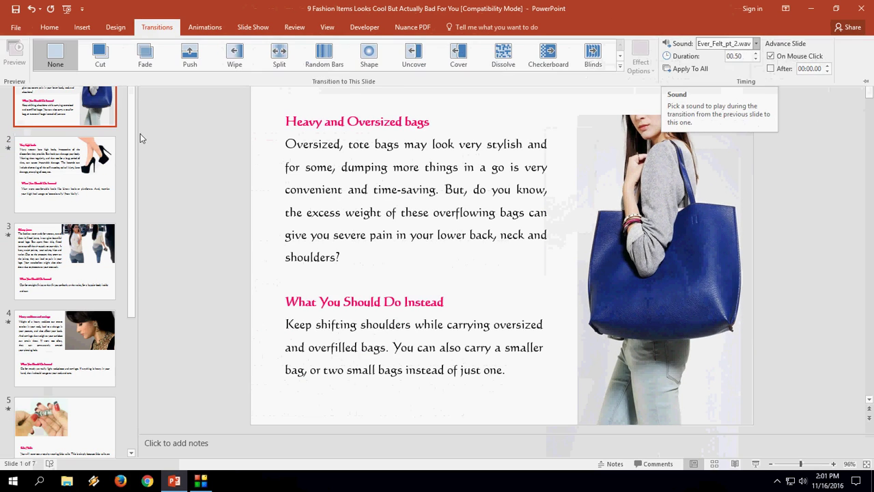
key("ctrl+F1")
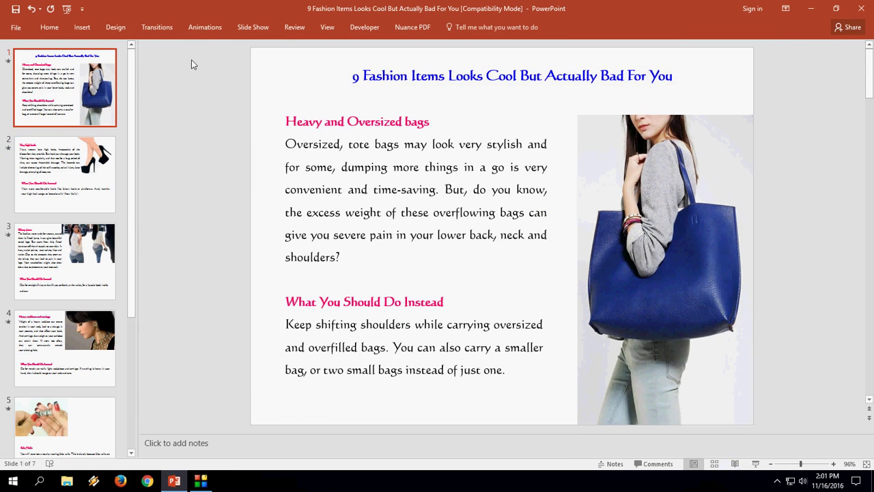
Show slide 2 Very high heels' transition settings: No Sound, 02.00 duration.
left_click(68, 167)
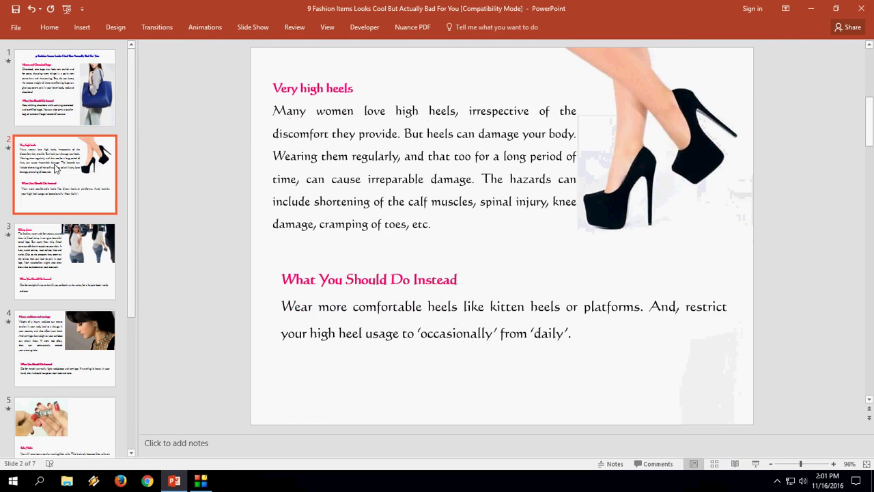
left_click(195, 31)
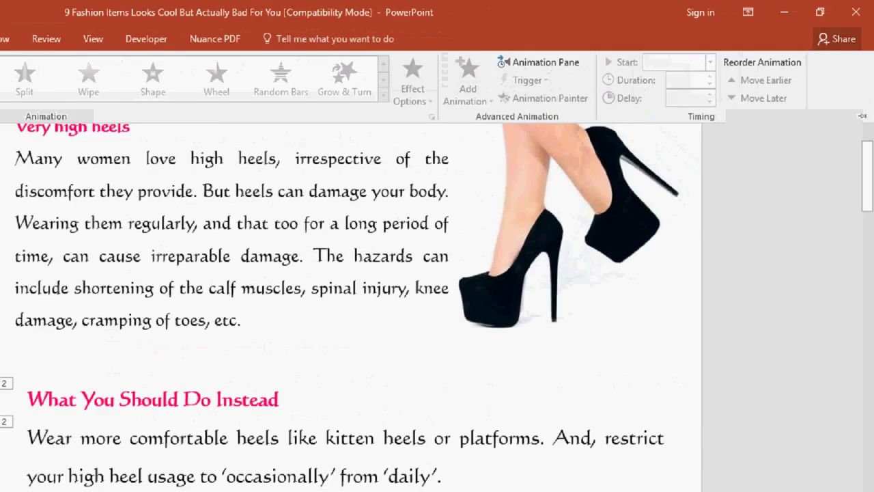
key("Escape")
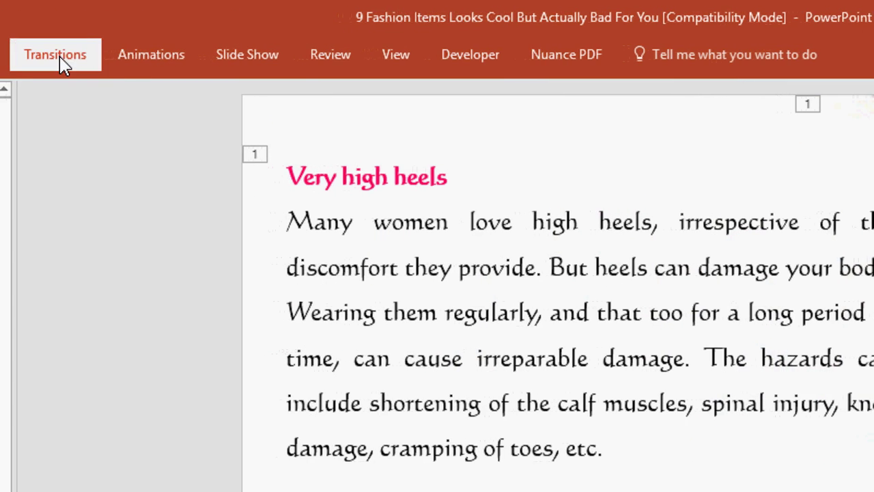
left_click(58, 56)
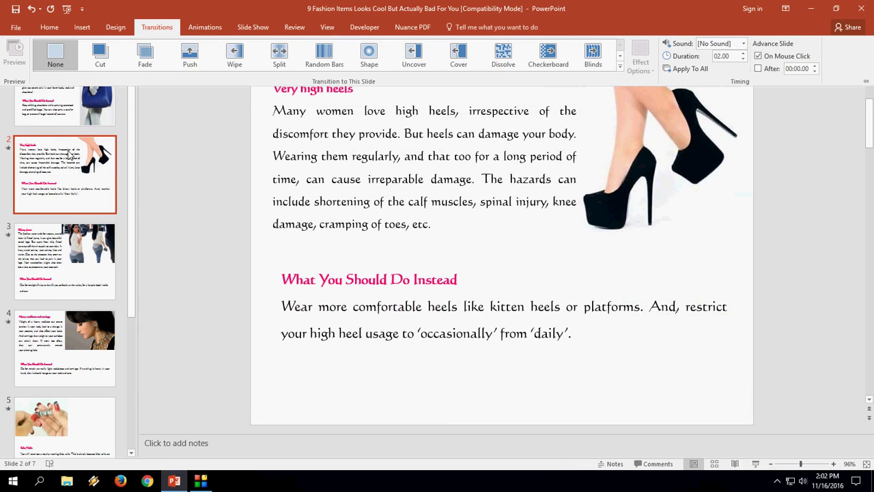
left_click(83, 102)
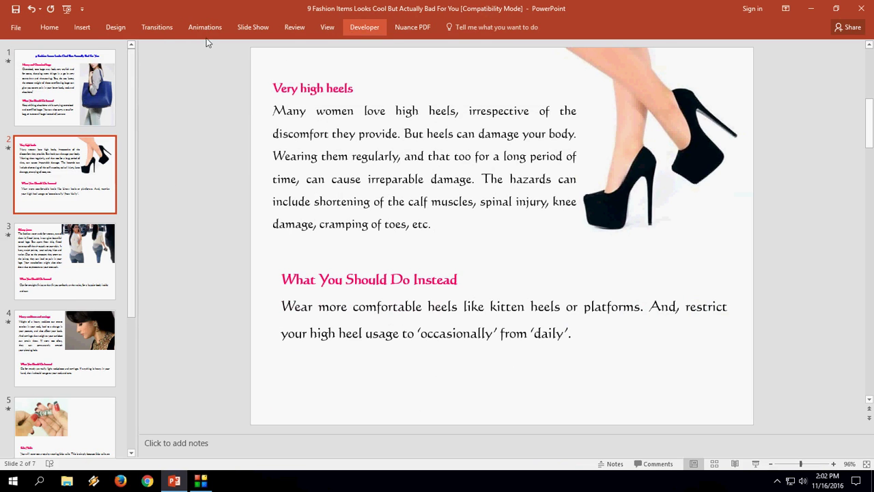
left_click(159, 29)
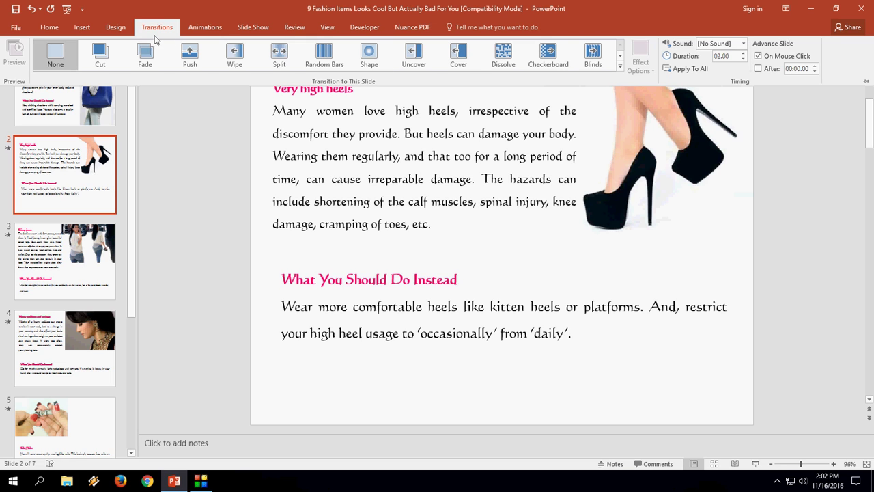
Make the Suddenly audio file from the music folder slide 2's transition sound.
left_click(743, 44)
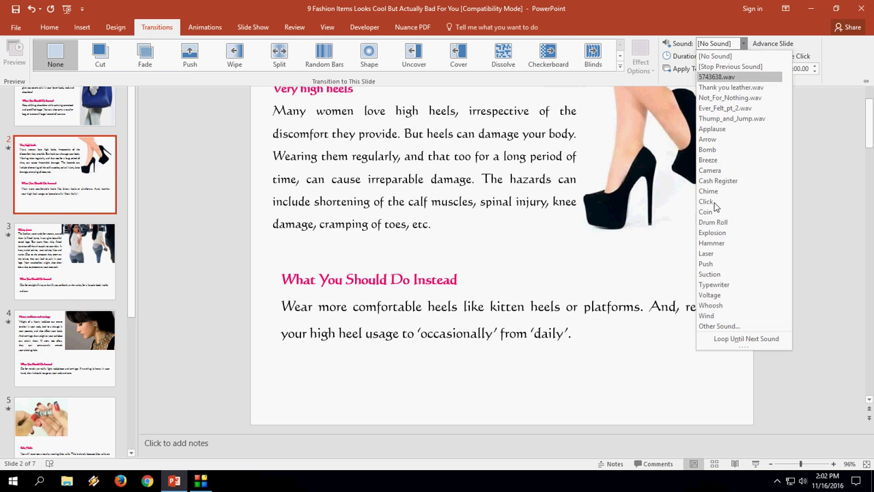
left_click(717, 327)
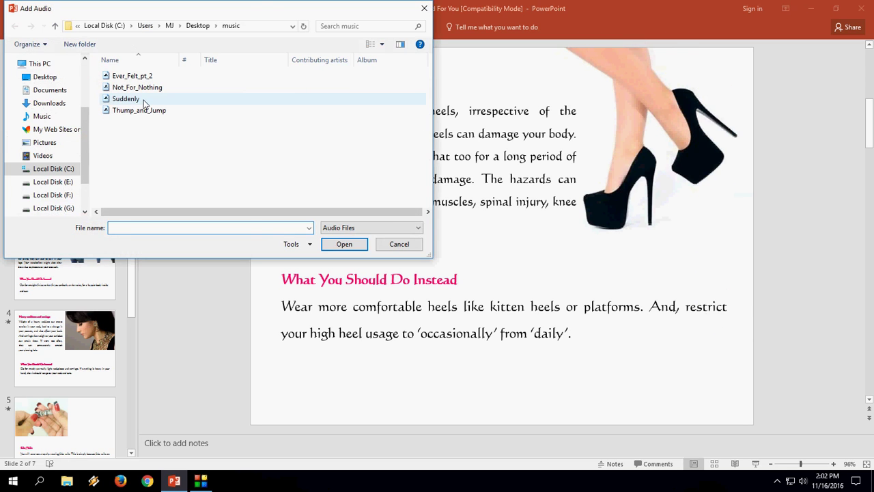
left_click(169, 101)
left_click(343, 245)
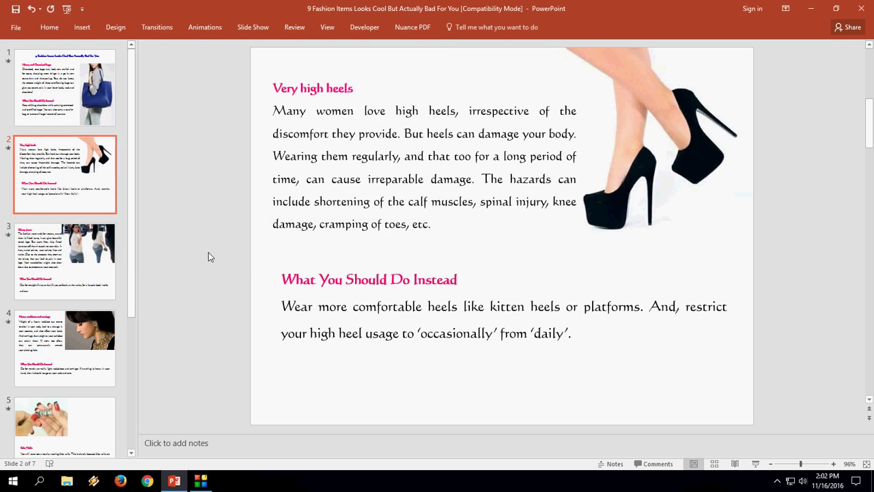
key("alt")
key("alt")
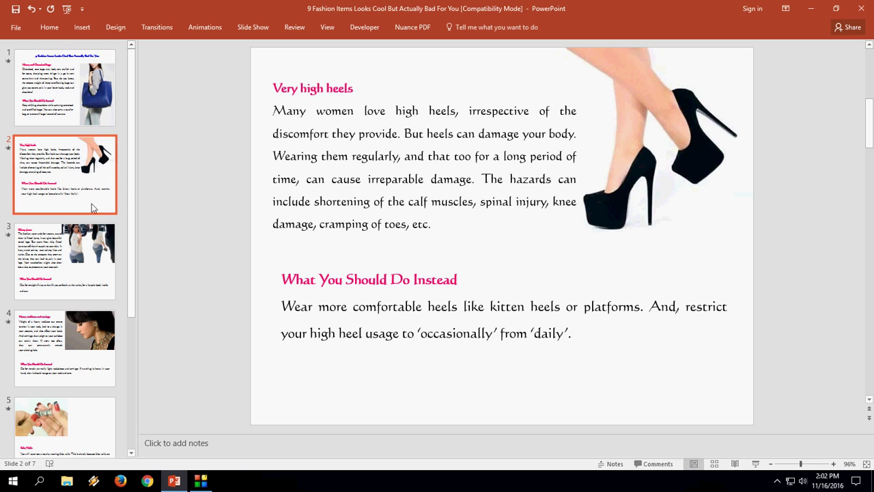
Review slides 2 to 5: Very high heels, Skinny jeans, Heavy necklaces and earrings, Fake Nails.
left_click(37, 190)
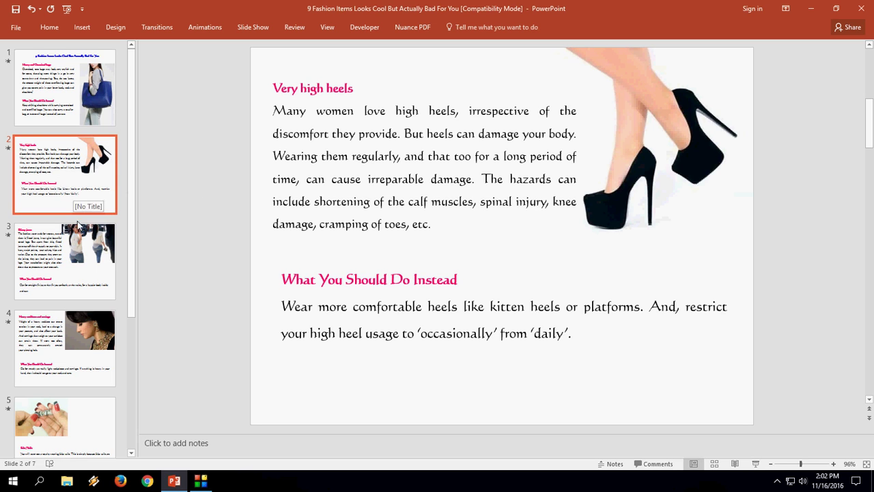
left_click(67, 283)
left_click(67, 342)
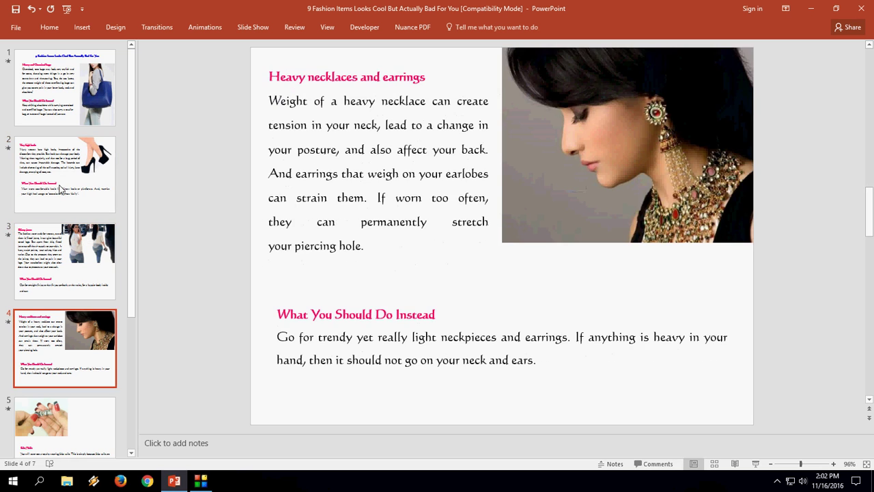
left_click(83, 174)
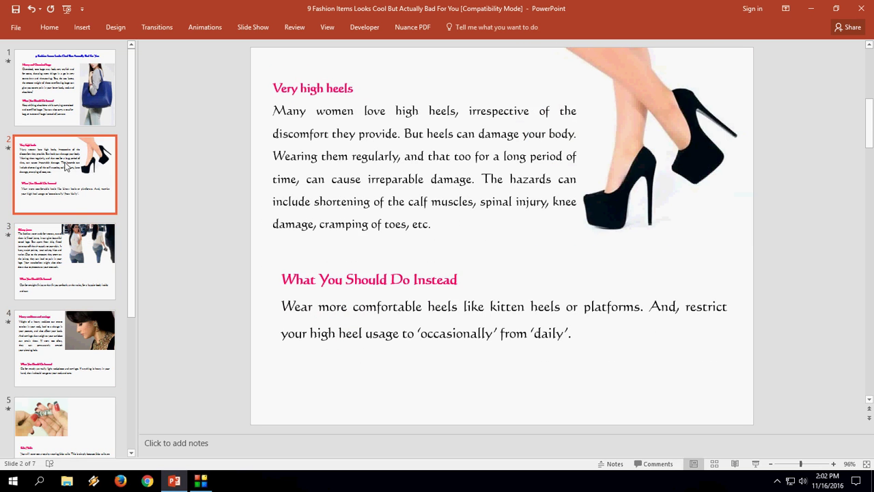
left_click(80, 226)
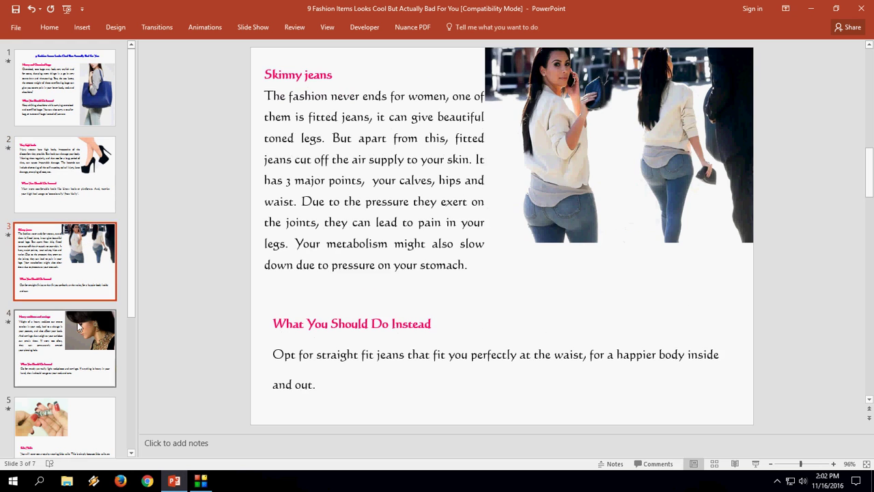
left_click(81, 324)
left_click_drag(132, 246, 131, 314)
left_click(56, 314)
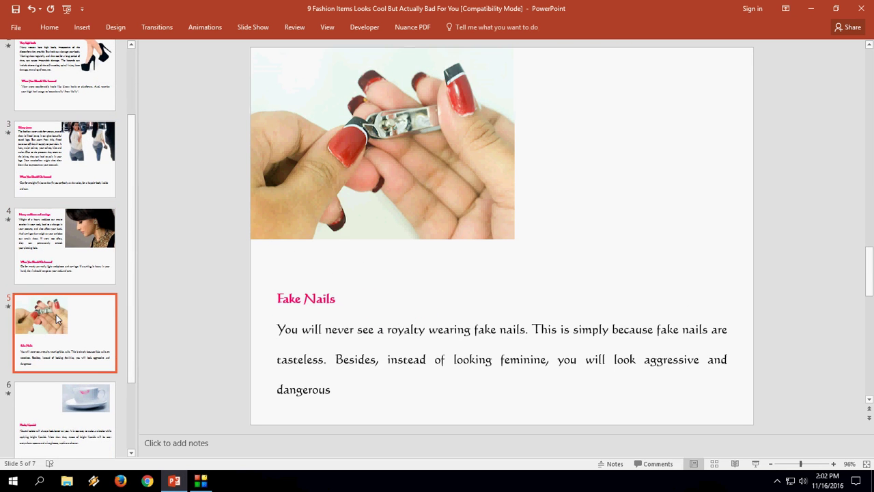
Go back to slide 3, Skinny jeans, and show its transition settings.
left_click(101, 246)
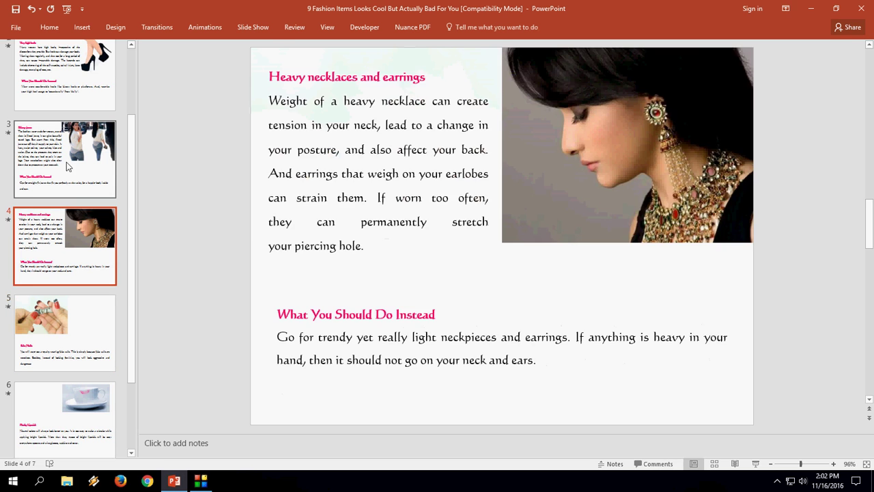
left_click(67, 158)
left_click(71, 87)
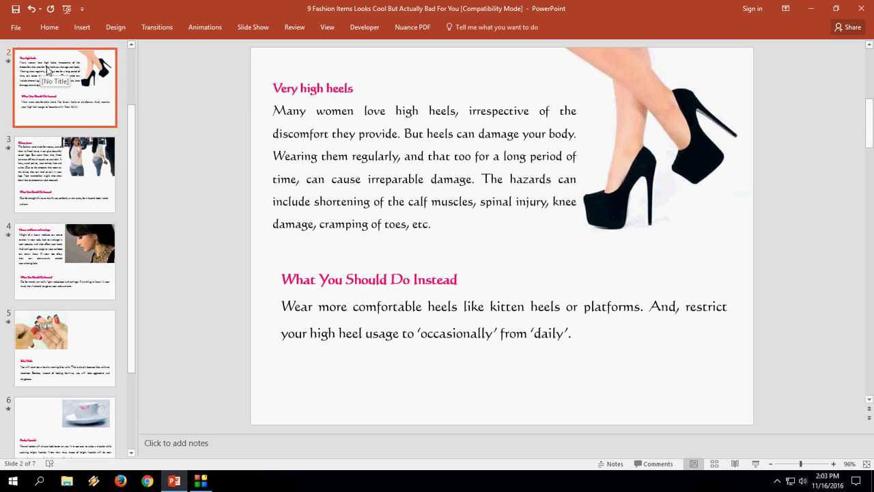
key("Down")
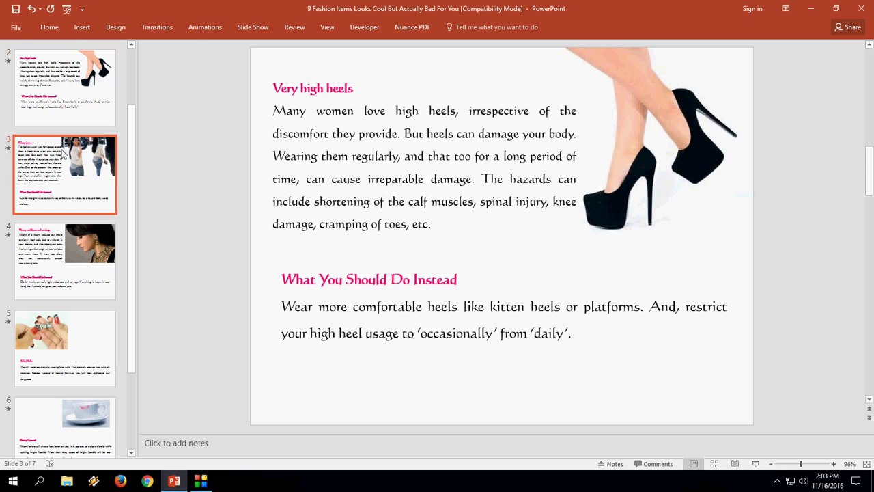
left_click(157, 27)
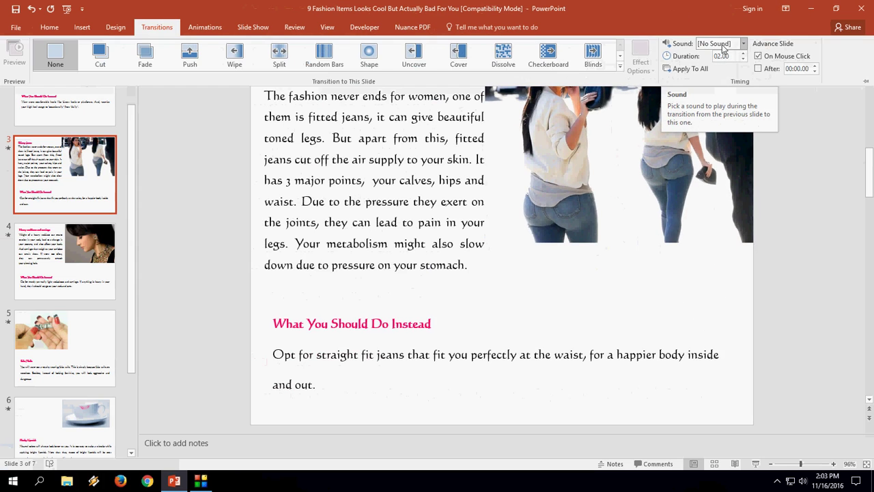
Confirm slides 3 and 4 keep No Sound, then show Fake Nails' transition settings.
left_click(85, 253)
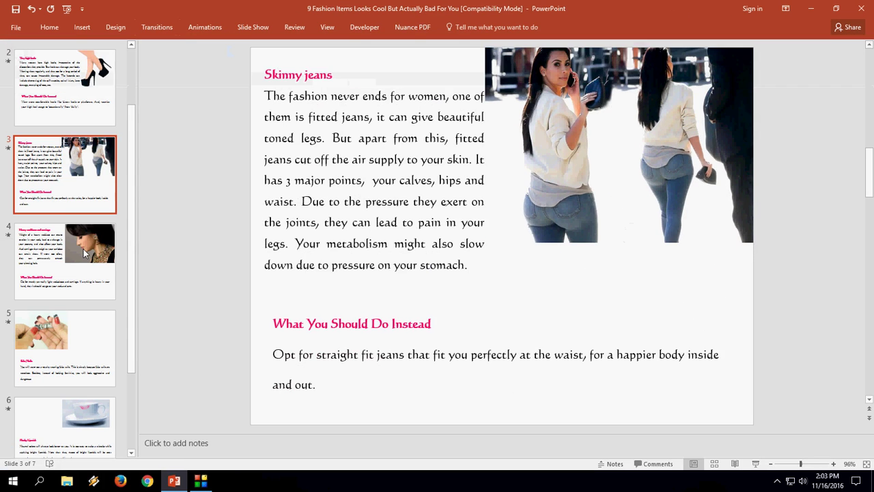
left_click(86, 253)
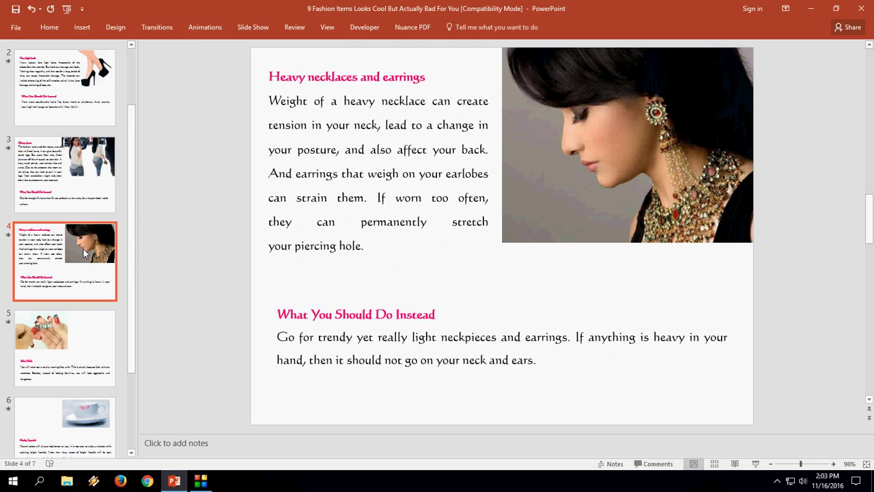
left_click(204, 27)
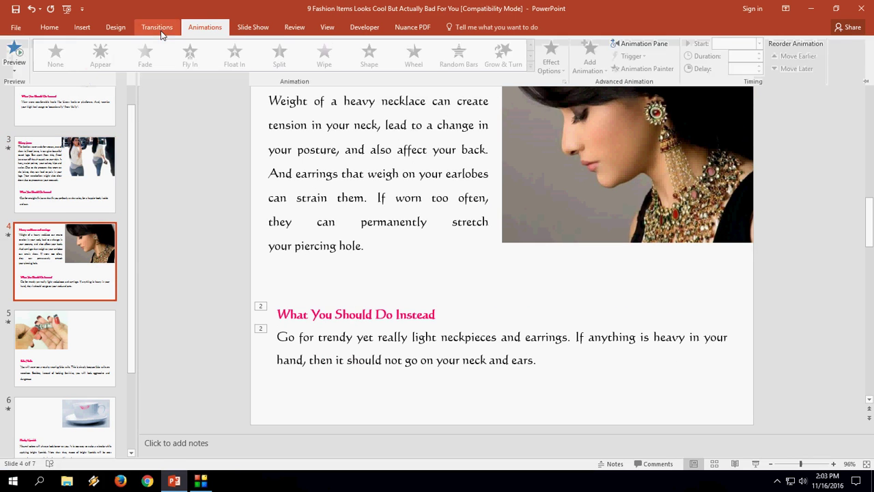
left_click(162, 33)
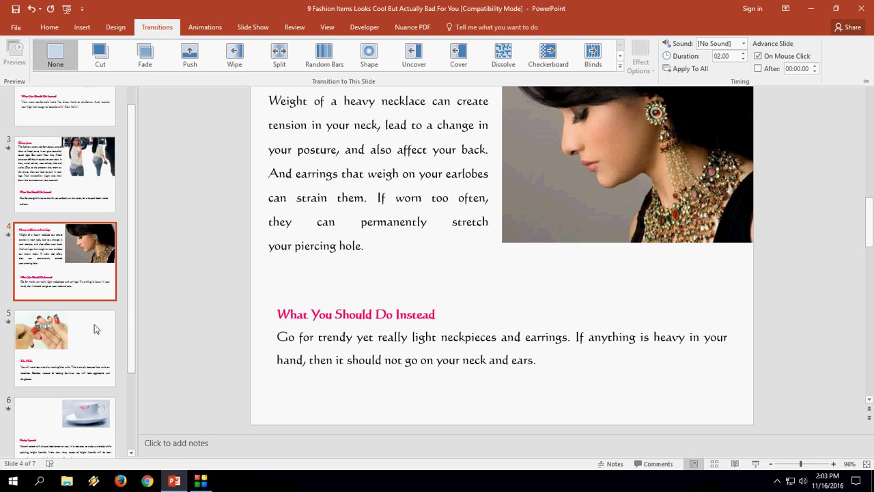
key("Escape")
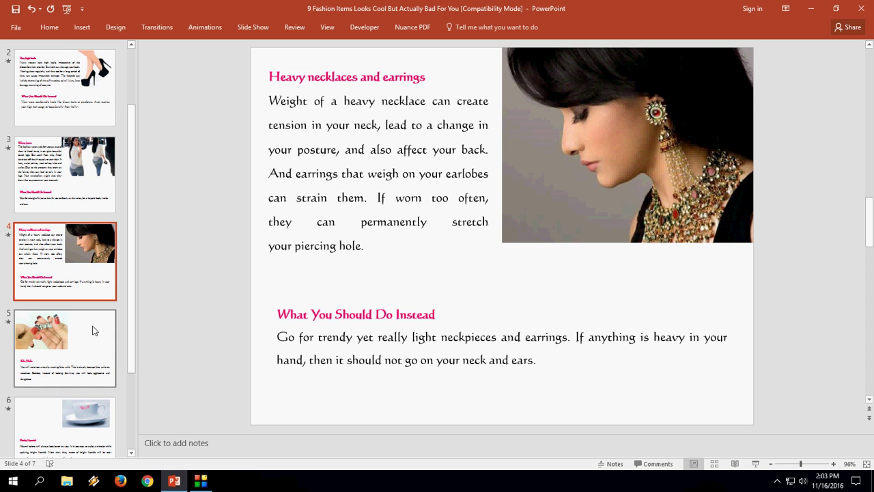
left_click(95, 330)
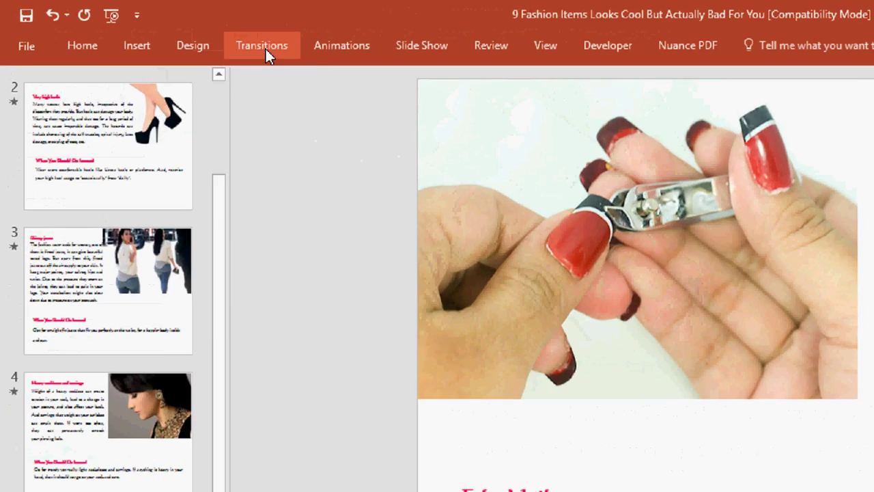
left_click(174, 30)
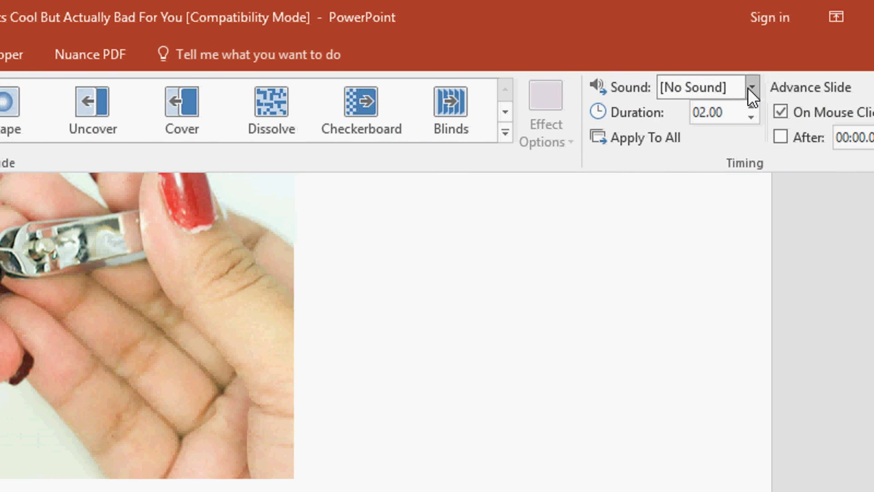
Set the Fake Nails slide's transition sound to the Thump_and_Jump audio file.
left_click(754, 96)
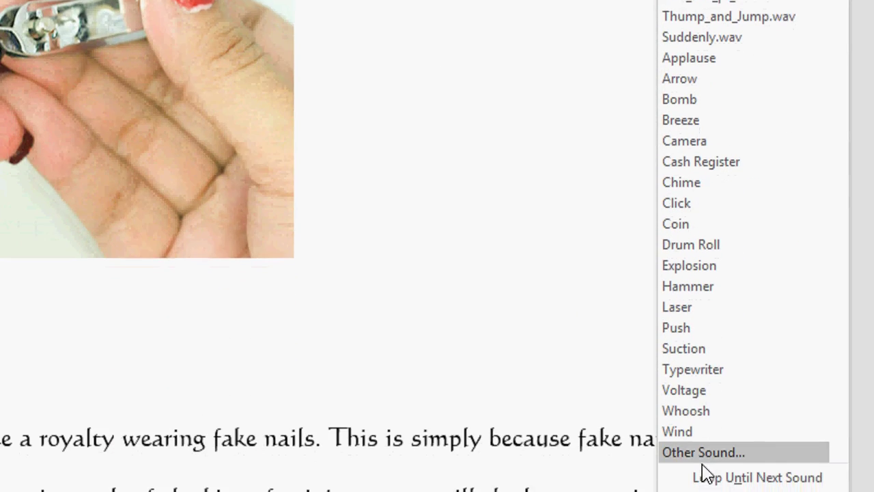
left_click(706, 427)
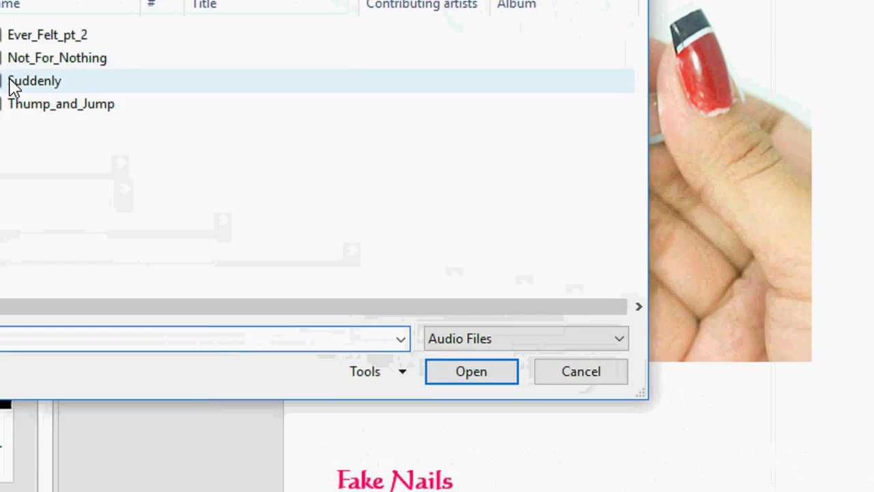
left_click(80, 116)
left_click(486, 388)
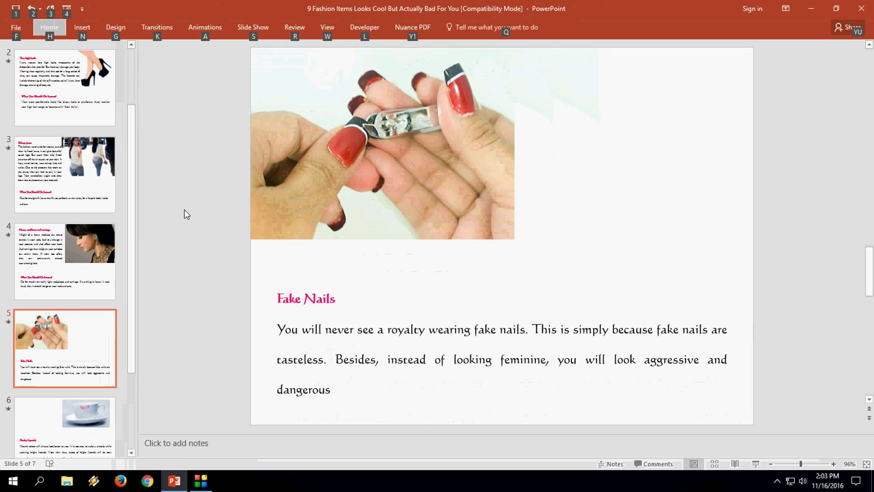
key("Escape")
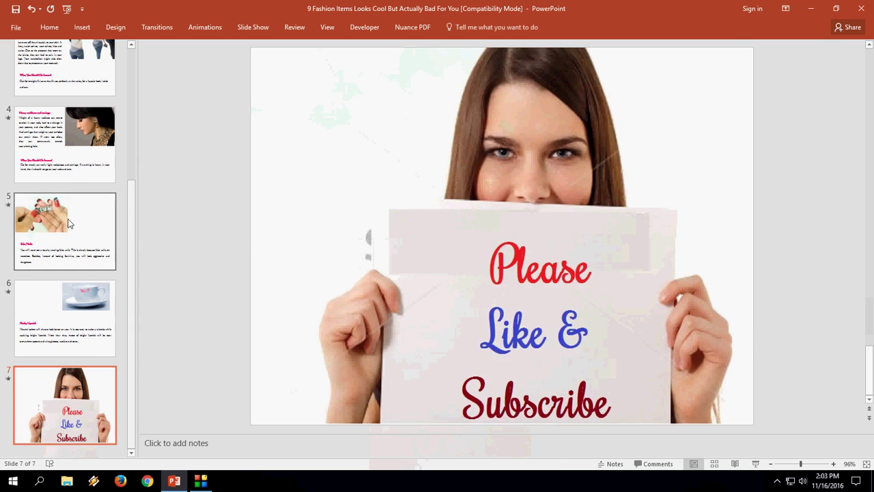
left_click(68, 223)
left_click(71, 170)
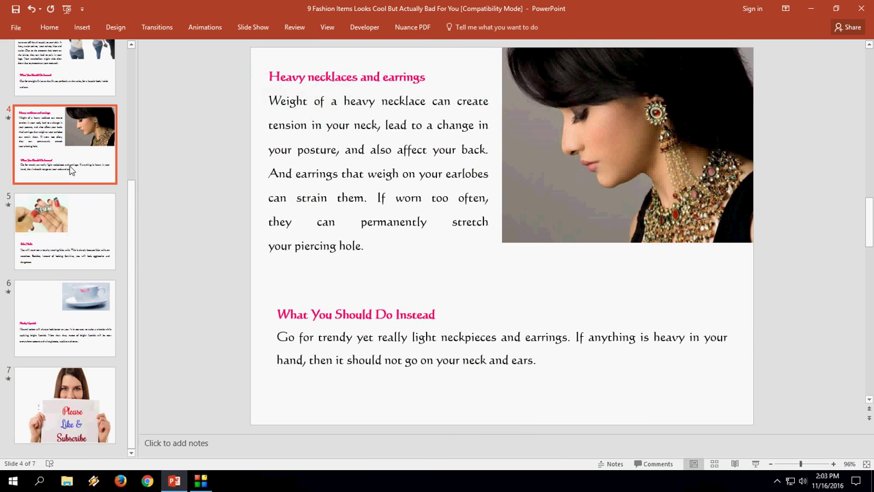
scroll(71, 170, "up", 3)
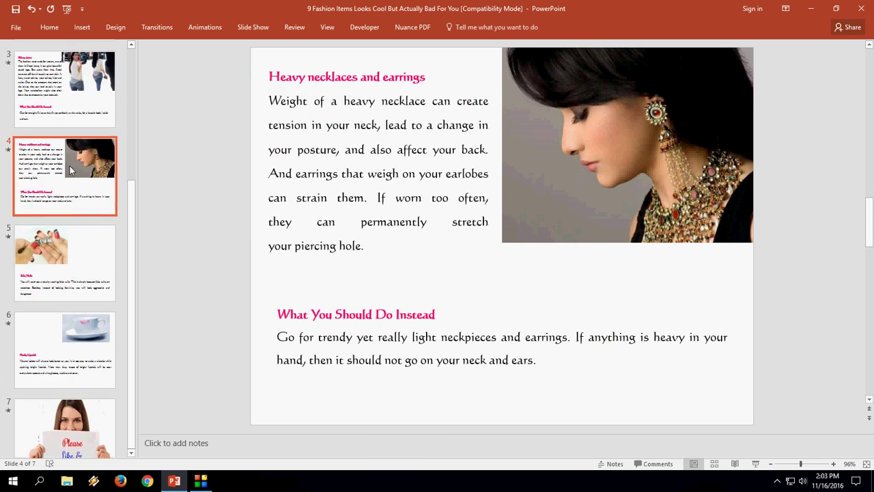
left_click(73, 141)
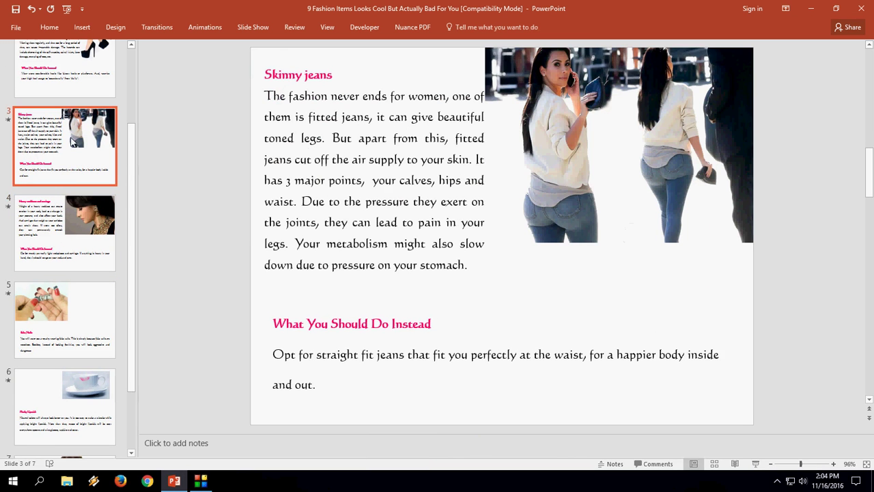
left_click(67, 232)
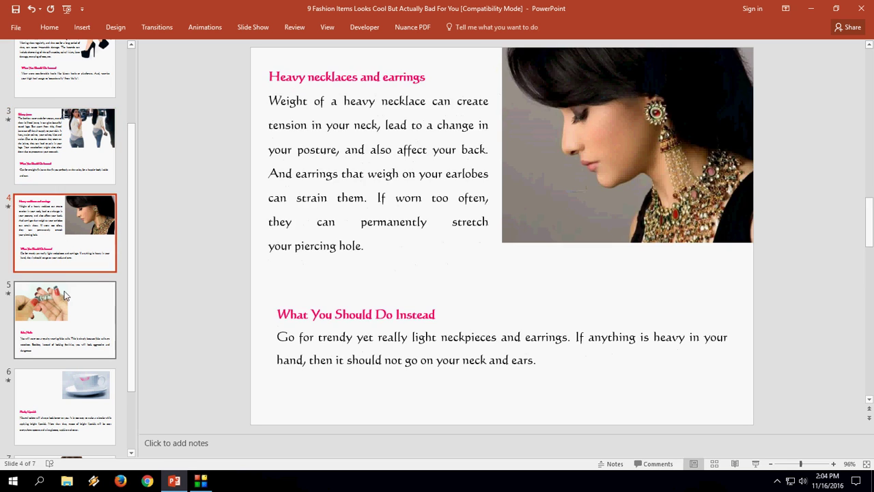
left_click(65, 314)
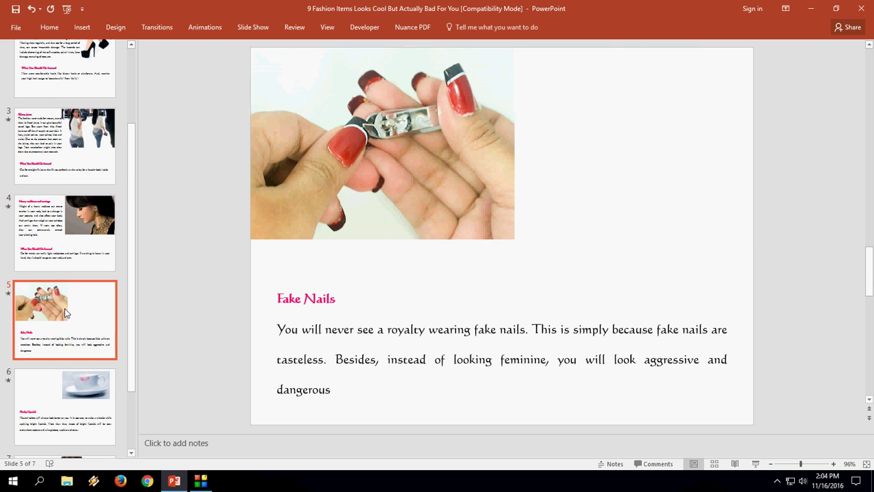